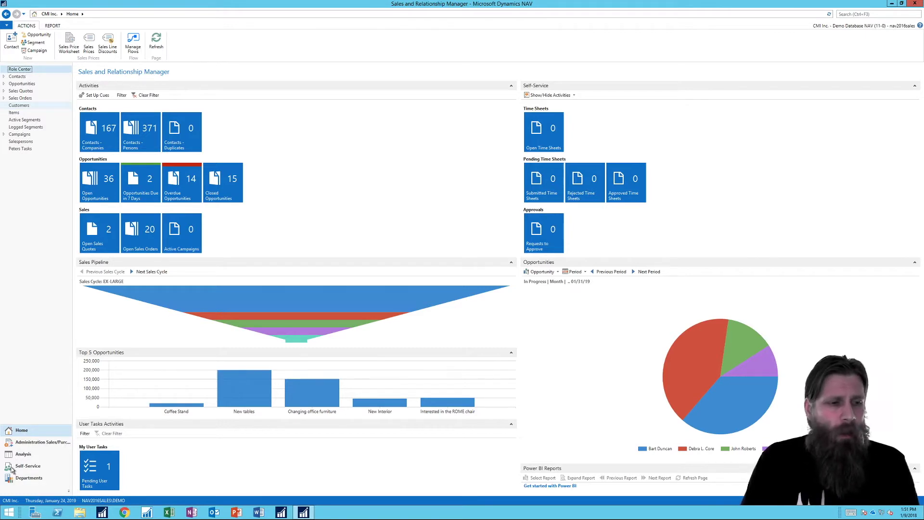
Step: Open the Sales Analysis Reports list from the Analysis area and widen the Description column
left_click(59, 460)
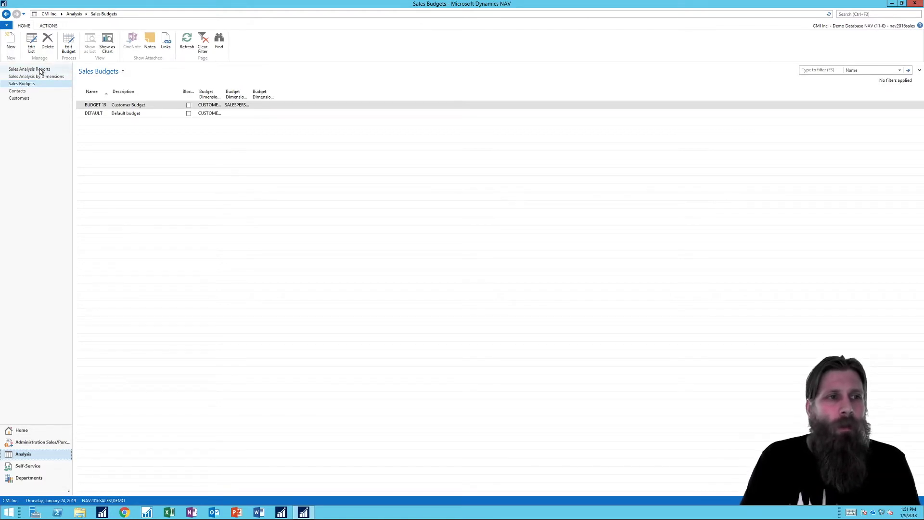
left_click(41, 70)
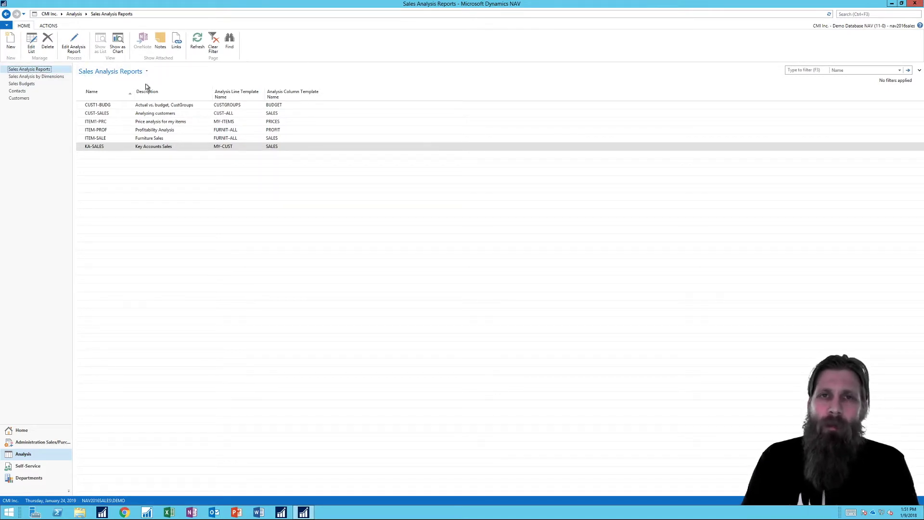
left_click_drag(149, 86, 256, 89)
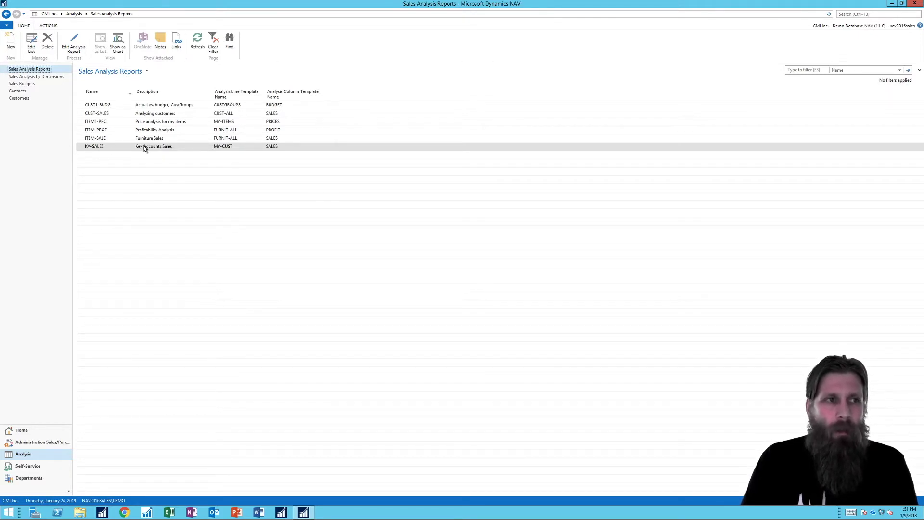
Step: Open KA-SALES (Key Accounts Sales) for editing and show its matrix of five key-account customers
left_click(78, 43)
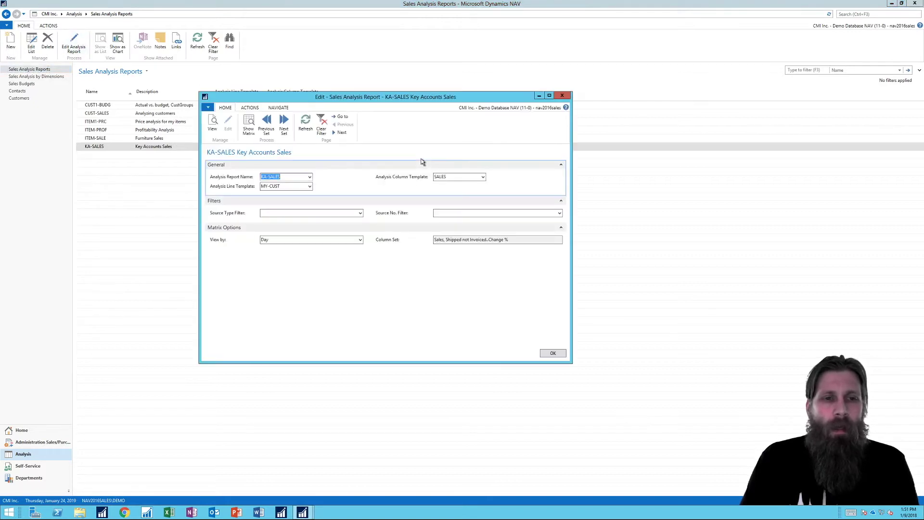
left_click_drag(361, 97, 354, 72)
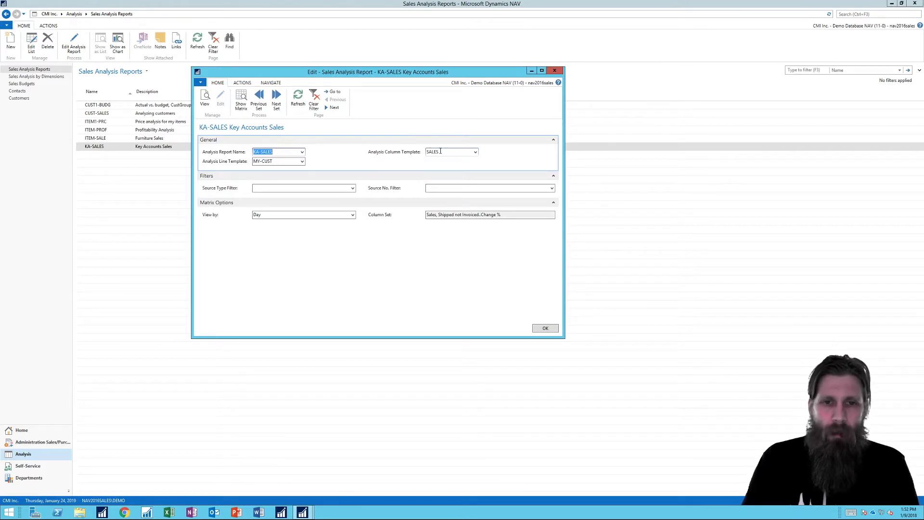
left_click(241, 101)
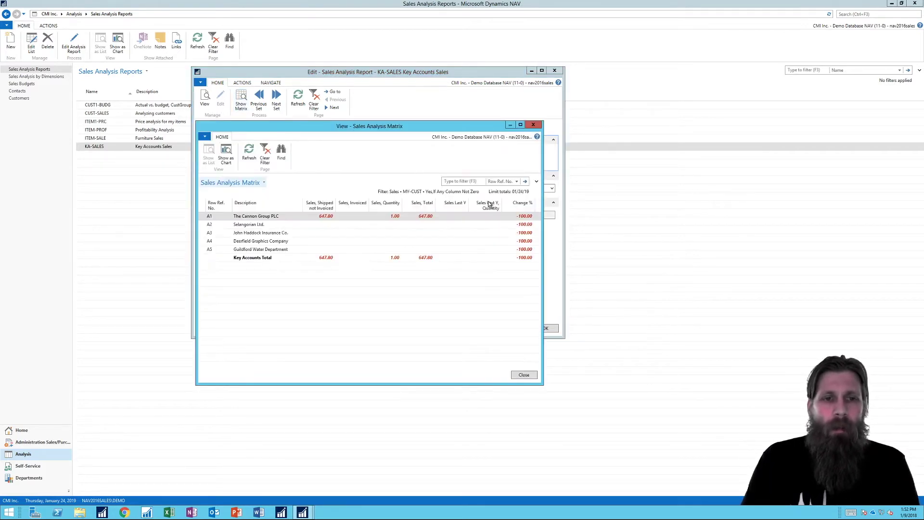
Step: Reposition the View - Sales Analysis Matrix window, review its columns, and close it
left_click_drag(385, 114, 385, 83)
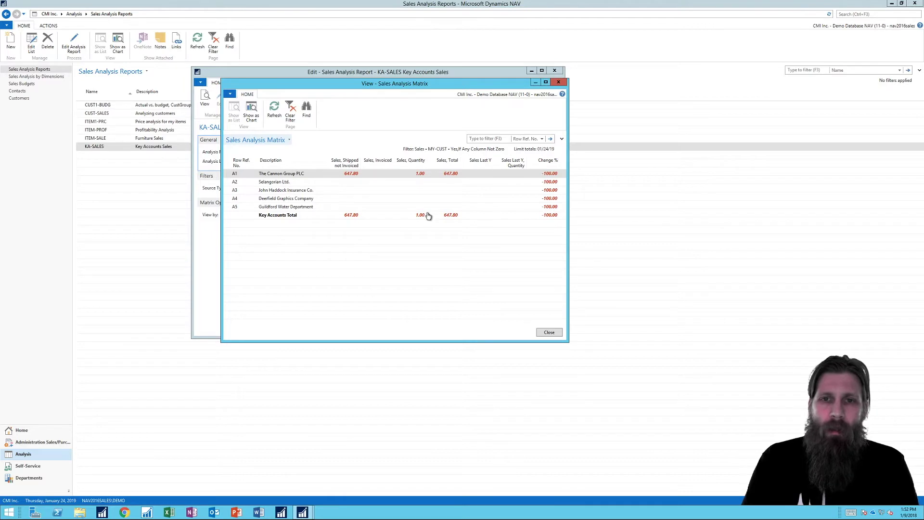
left_click(559, 82)
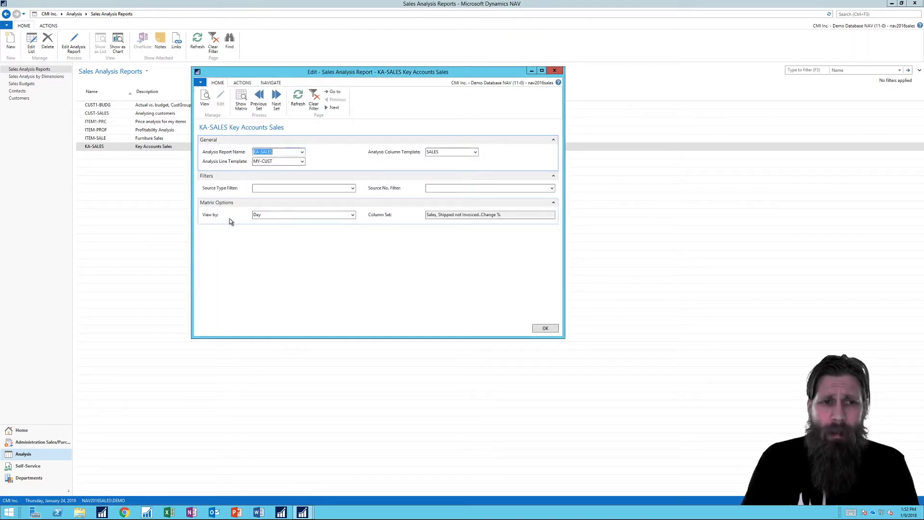
Step: Set View by to Year, display the yearly KA-SALES matrix, then close it
left_click(352, 216)
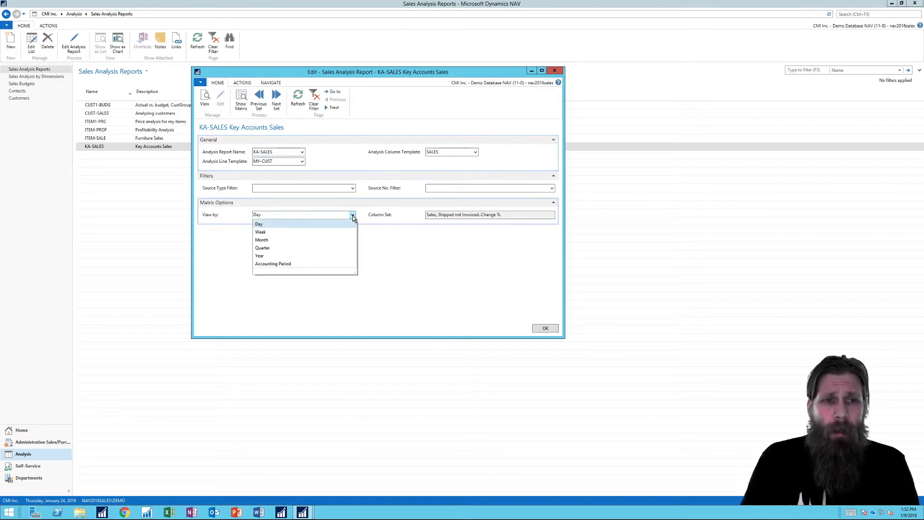
left_click(275, 255)
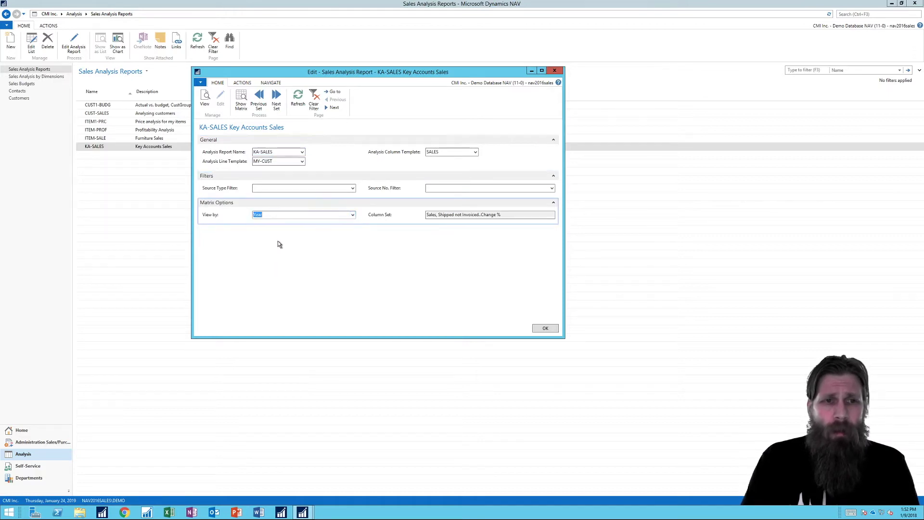
left_click(241, 101)
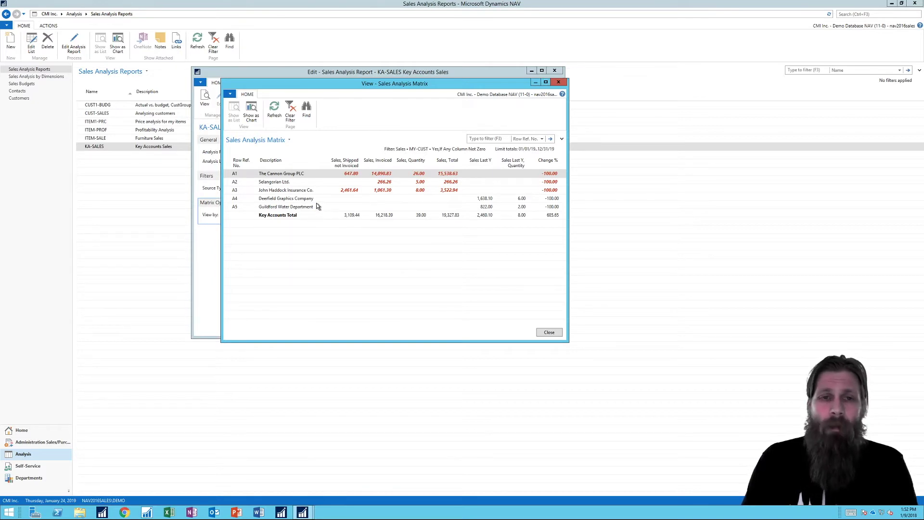
left_click(558, 83)
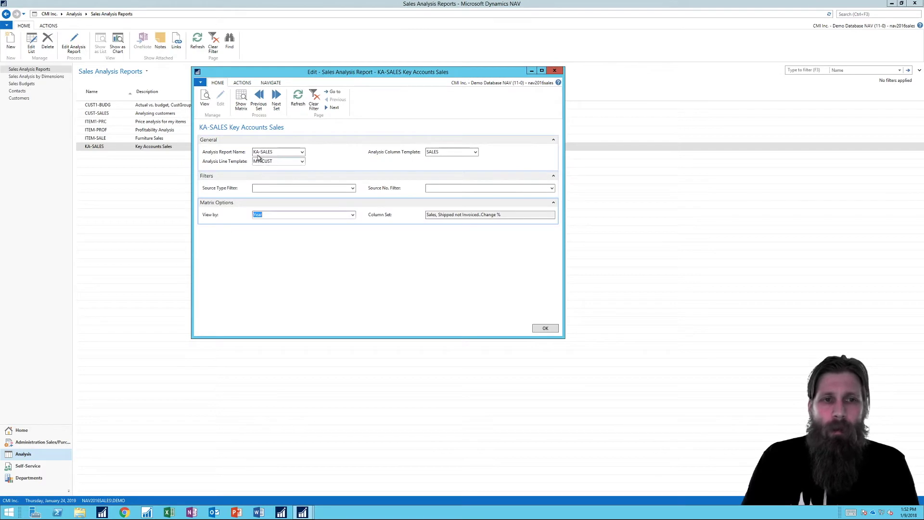
Step: Inspect the MY-CUST template's five customer lines, leaving line A1's Type as Customer, then close it
left_click(302, 161)
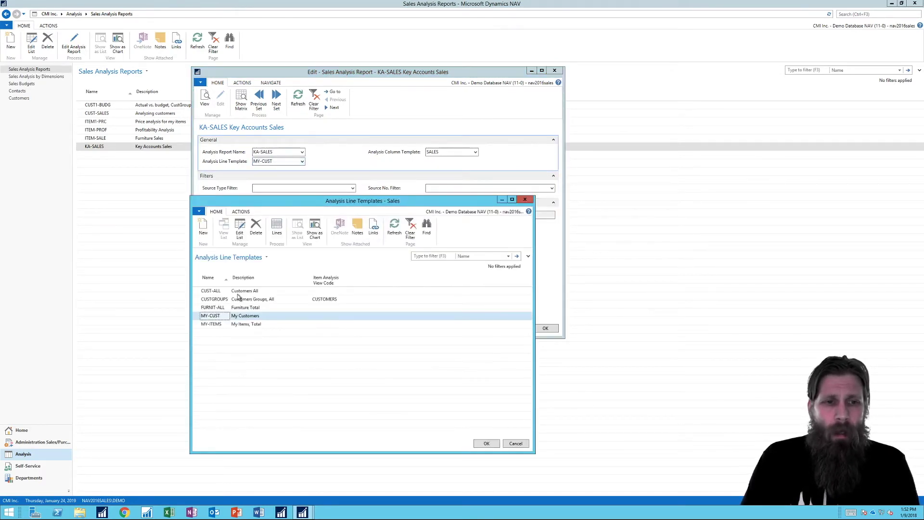
left_click(283, 225)
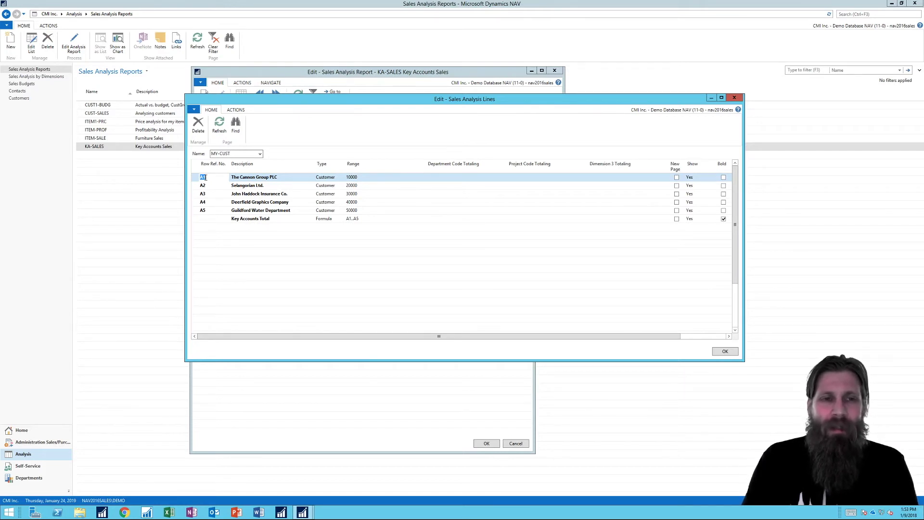
left_click(339, 180)
left_click(342, 177)
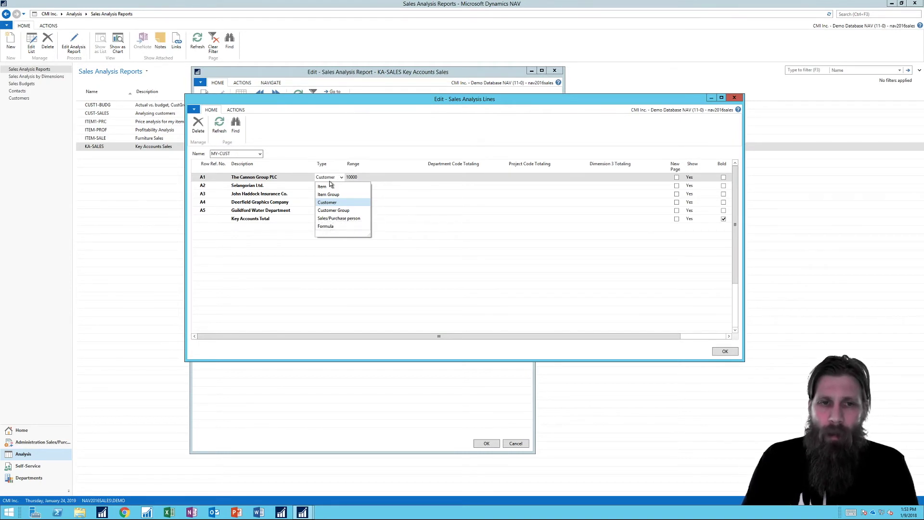
left_click_drag(369, 235, 382, 251)
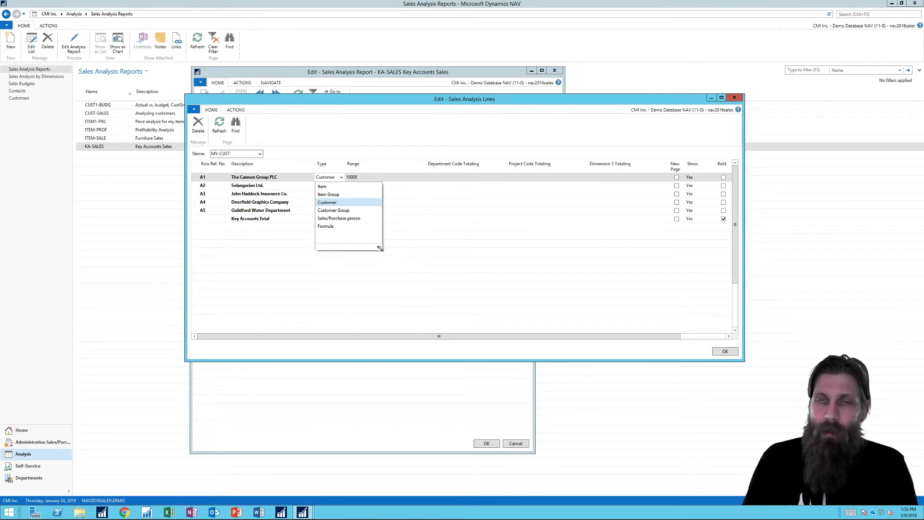
left_click(345, 178)
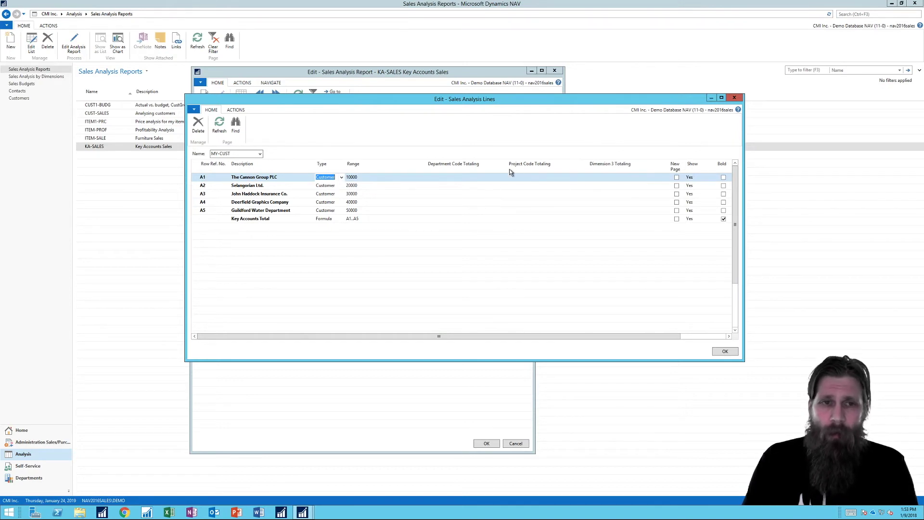
left_click(737, 99)
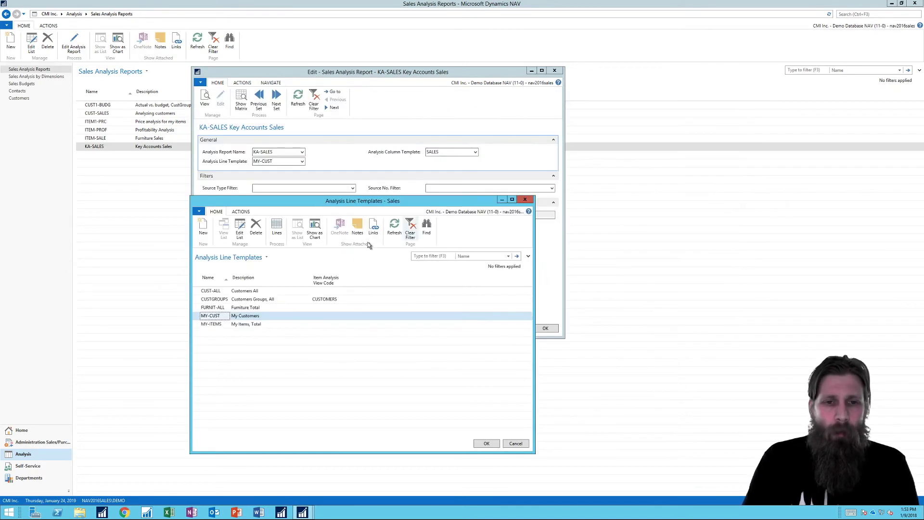
left_click(525, 199)
Step: Open the seven analysis columns of the SALES column template
left_click(476, 152)
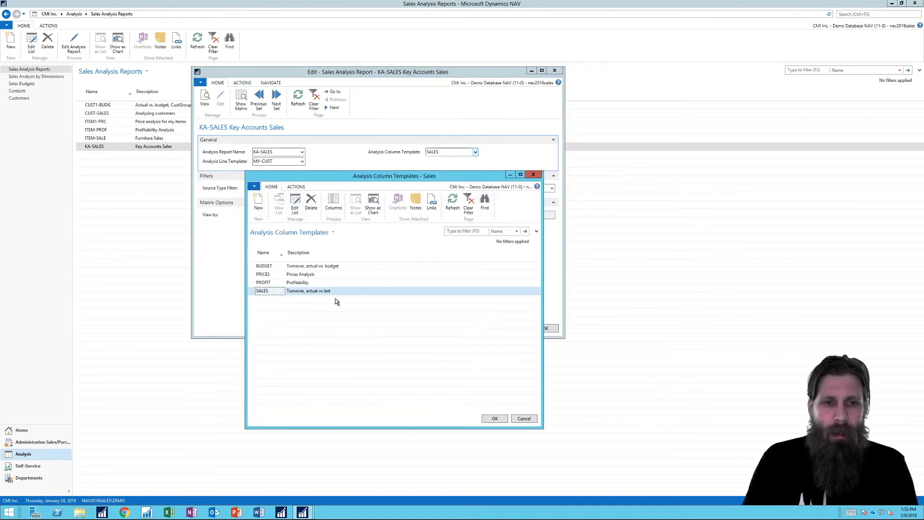
left_click(334, 203)
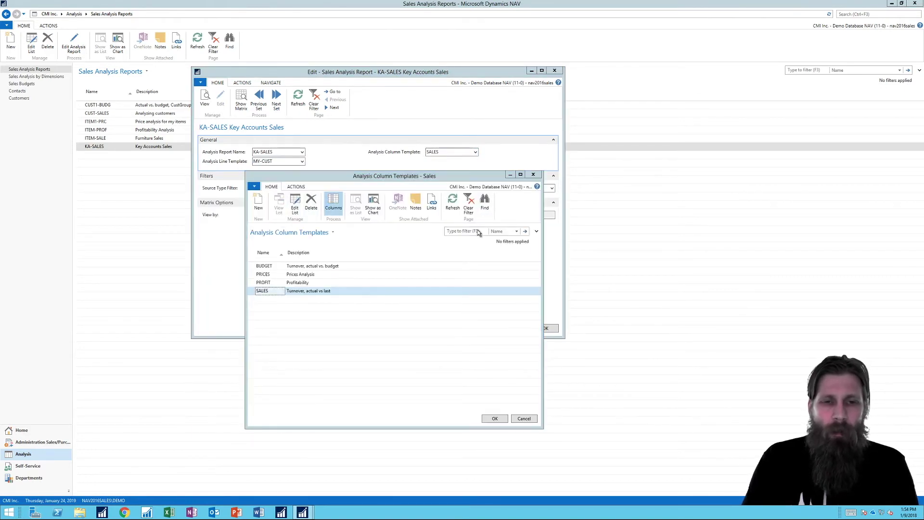
left_click_drag(422, 208, 442, 109)
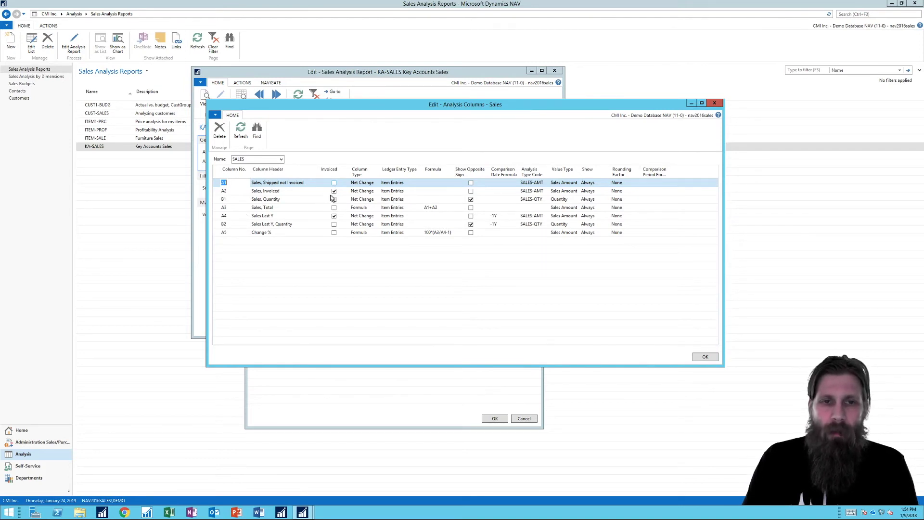
Step: Review column A1's settings (Net Change, Item Entries, Sales Amount) unchanged, then close the columns window
left_click(372, 183)
left_click(377, 183)
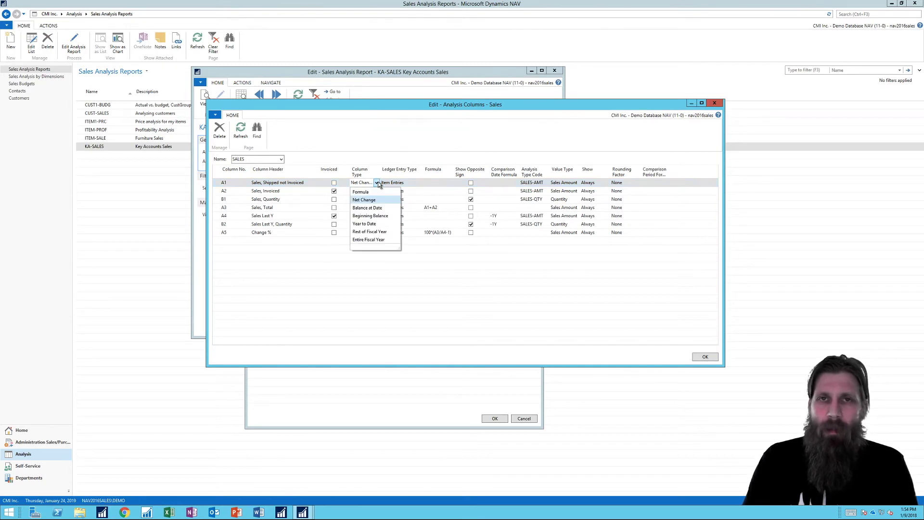
left_click(377, 183)
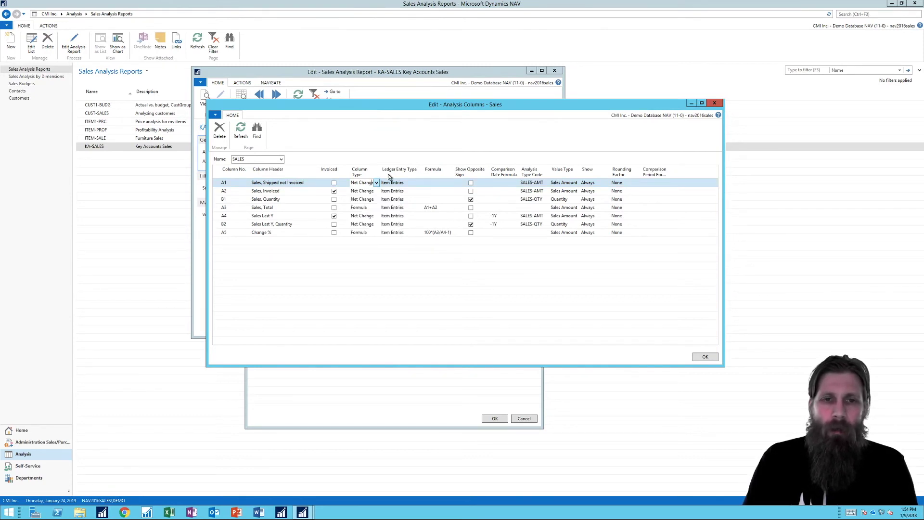
left_click(419, 185)
left_click(421, 185)
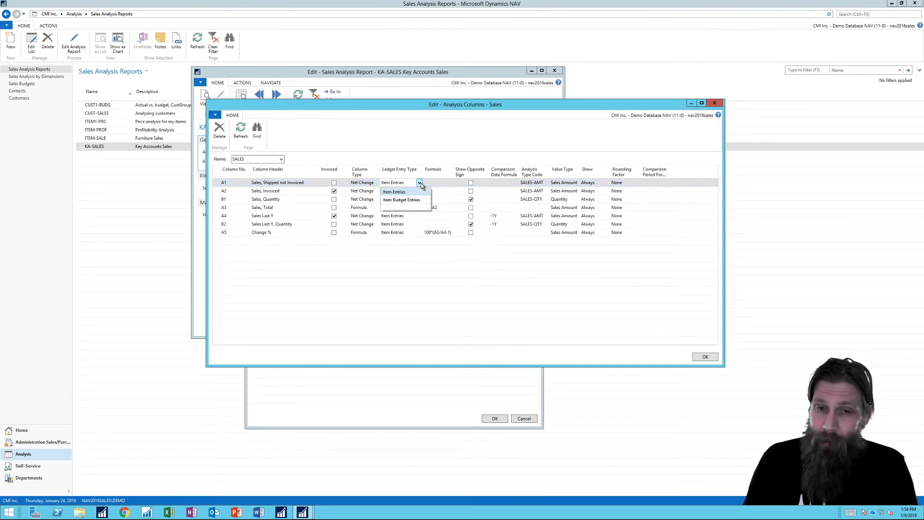
left_click(421, 184)
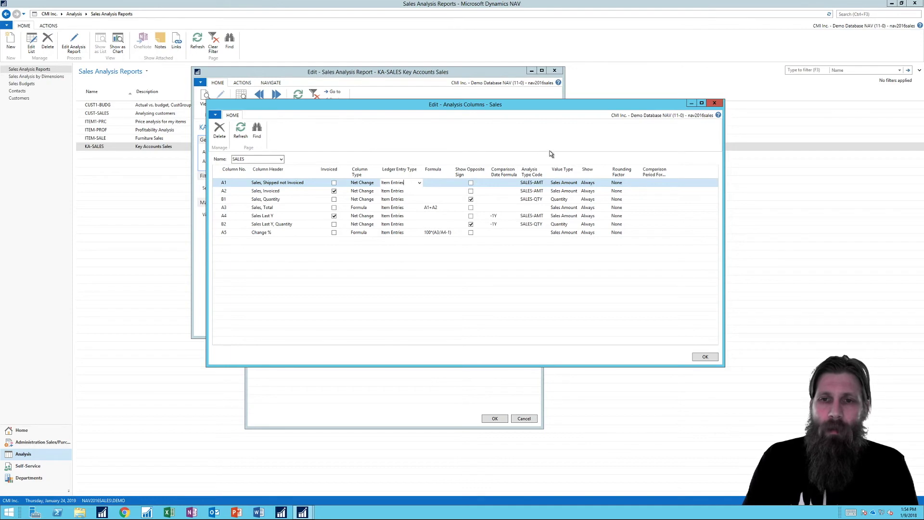
left_click(572, 183)
left_click(577, 183)
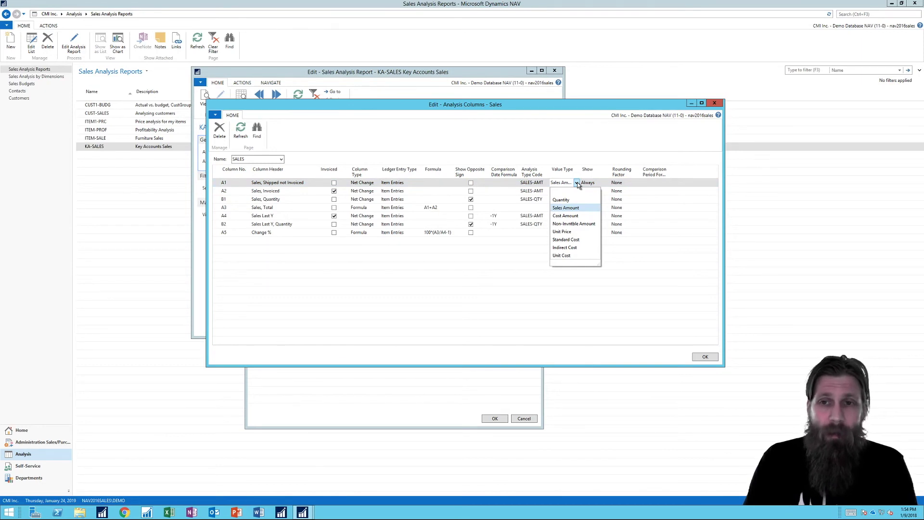
left_click(578, 184)
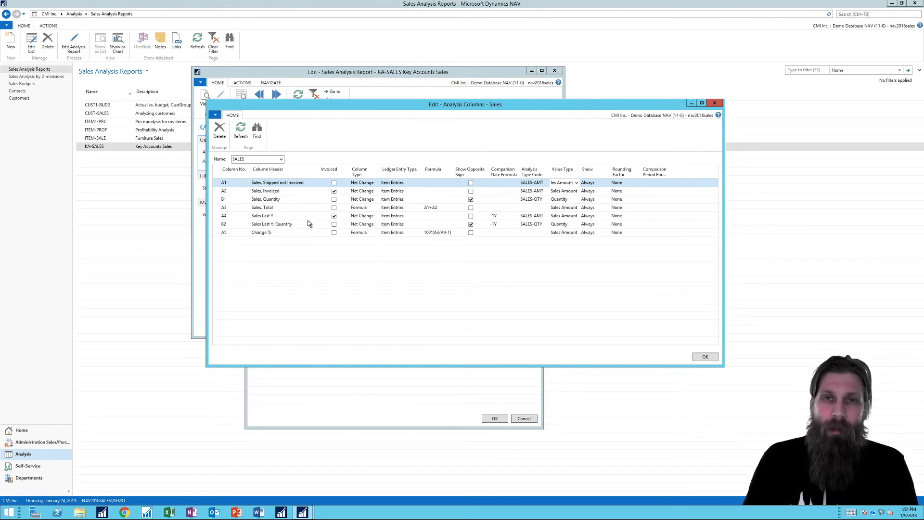
left_click(715, 103)
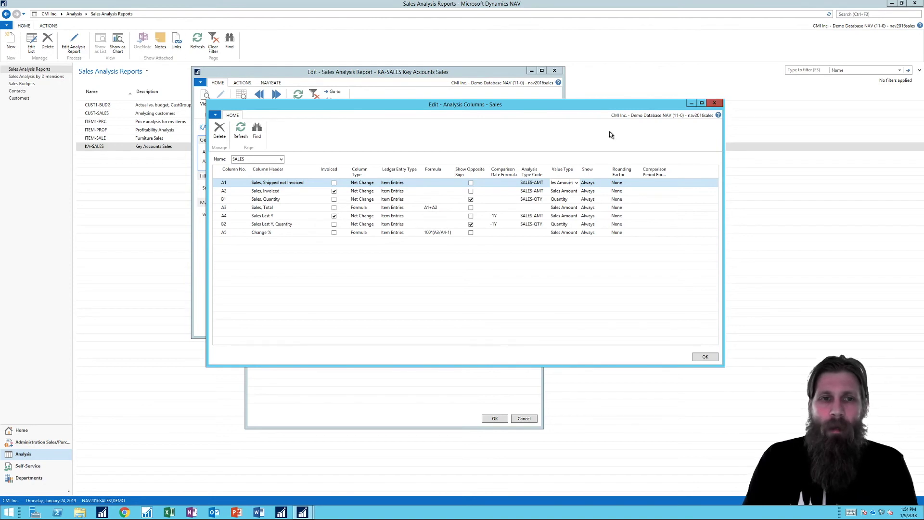
Step: Close the template list and report card, then reopen KA-SALES as a matrix totalling 19,327.83
left_click(533, 174)
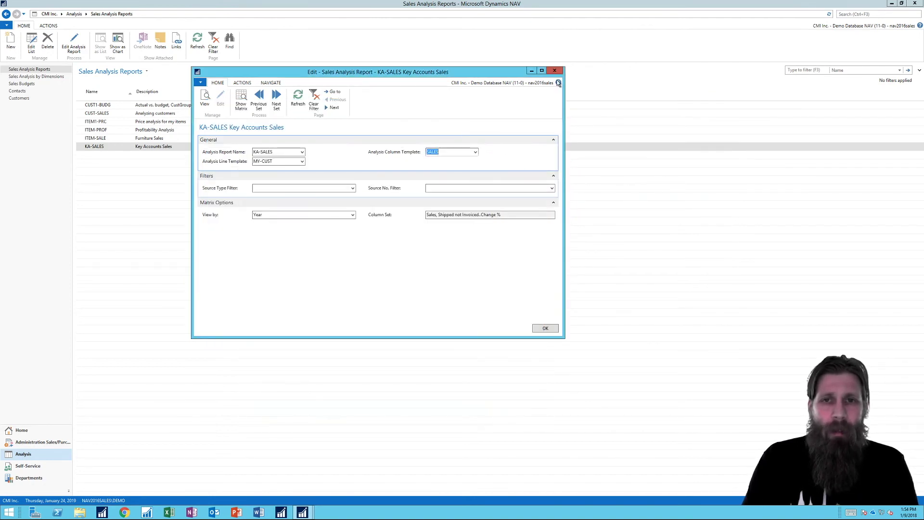
left_click(555, 71)
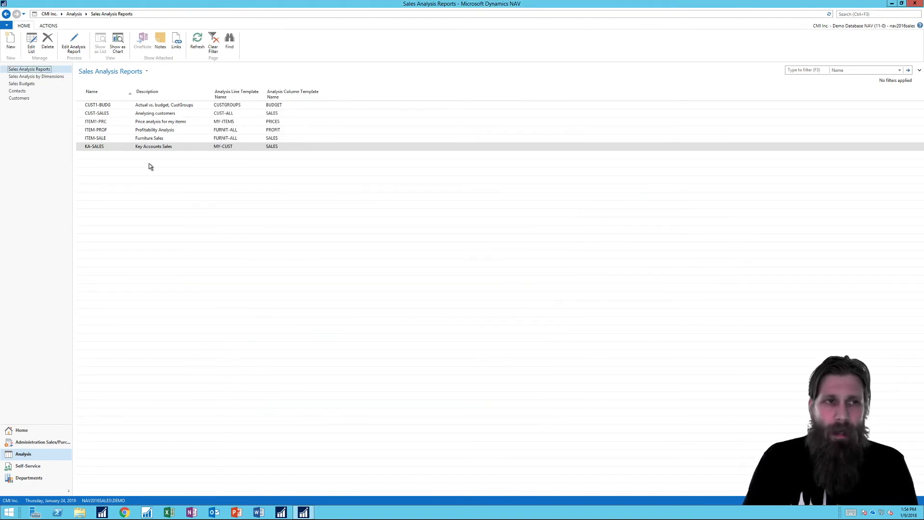
left_click(74, 45)
left_click(248, 108)
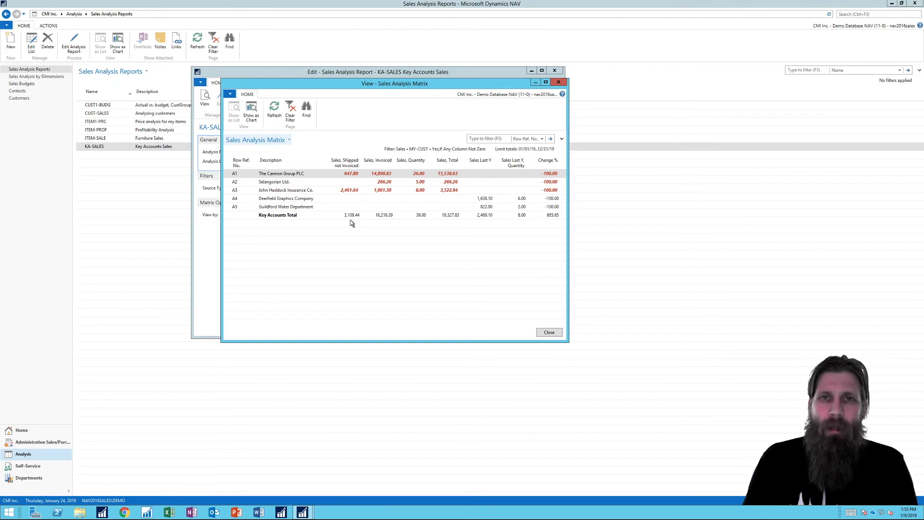
left_click_drag(385, 87, 400, 128)
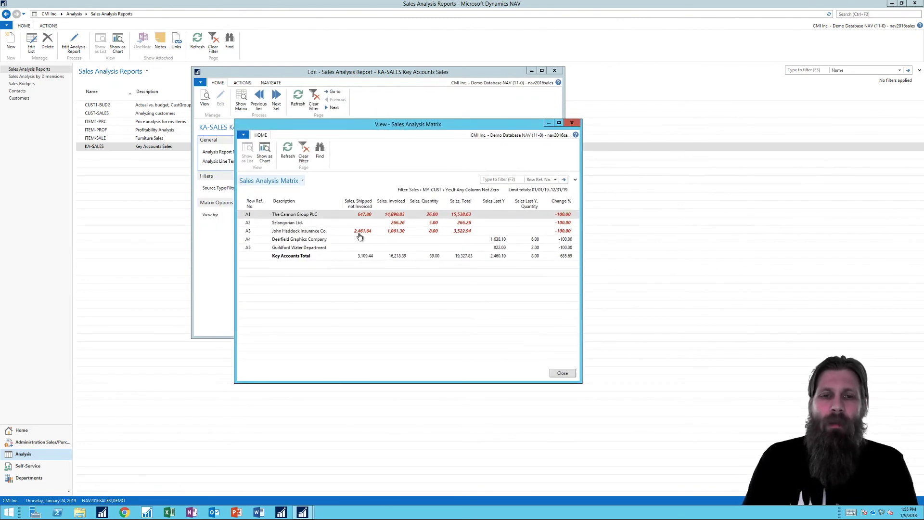